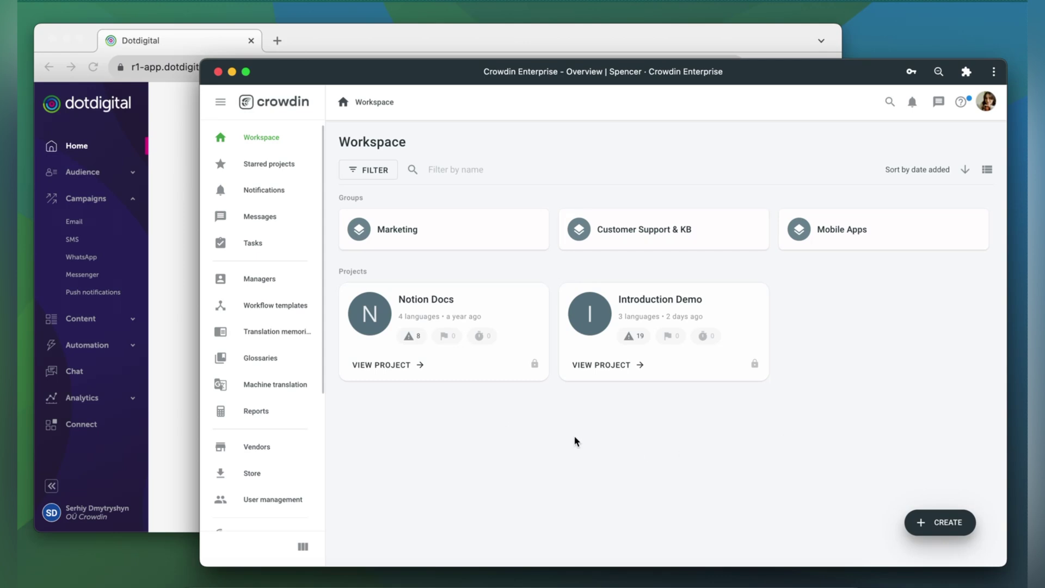
Step: Find the Dotdigital app in the Crowdin Store by searching 'dot' and install it
click(275, 474)
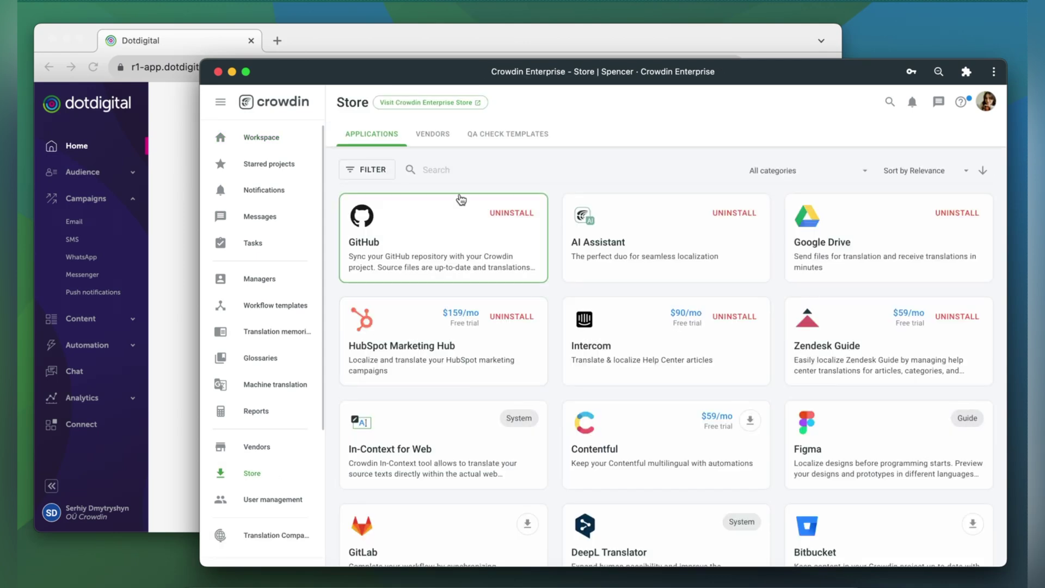
click(471, 171)
text(dot)
click(751, 213)
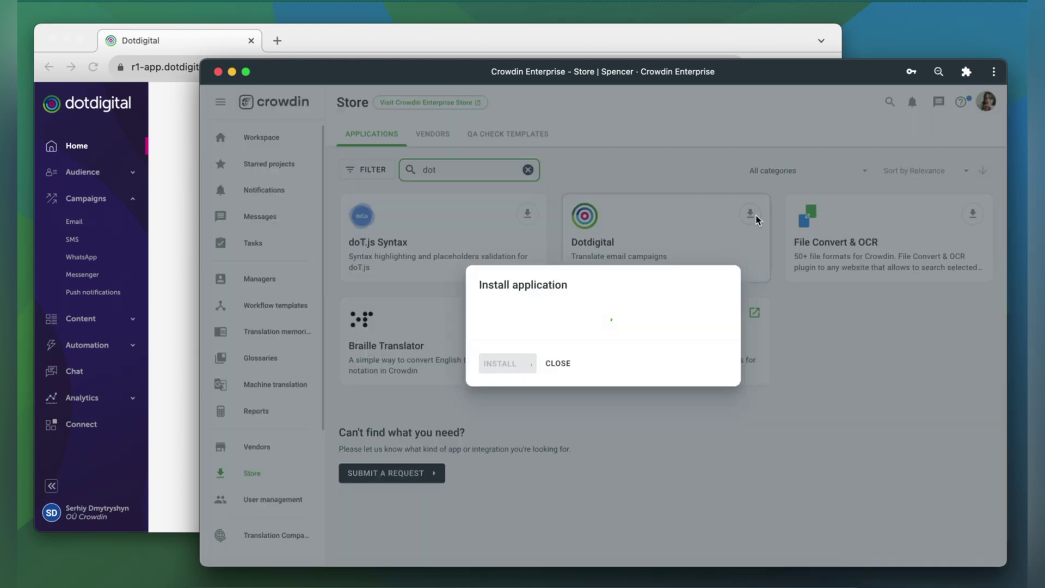
click(511, 474)
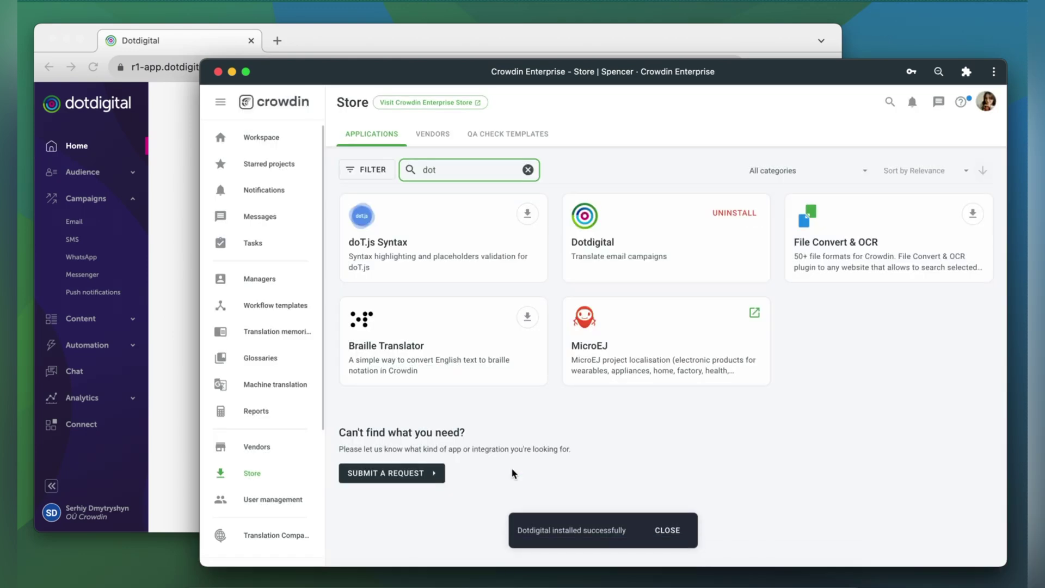
Step: Open the Dotdigital integration in the Introduction Demo project, filtering integrations by 'dot'
click(261, 137)
click(627, 303)
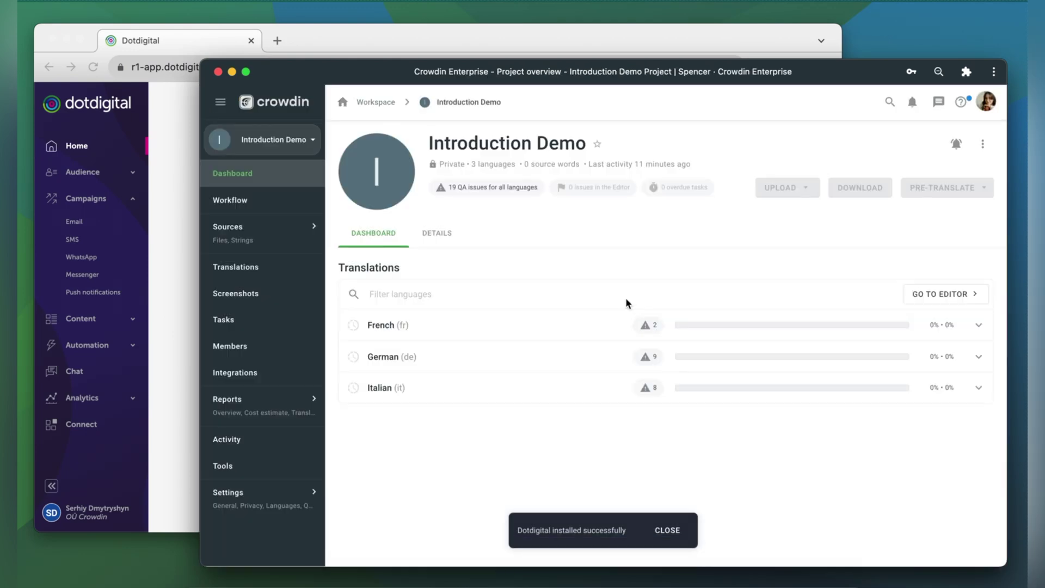
click(294, 373)
click(440, 140)
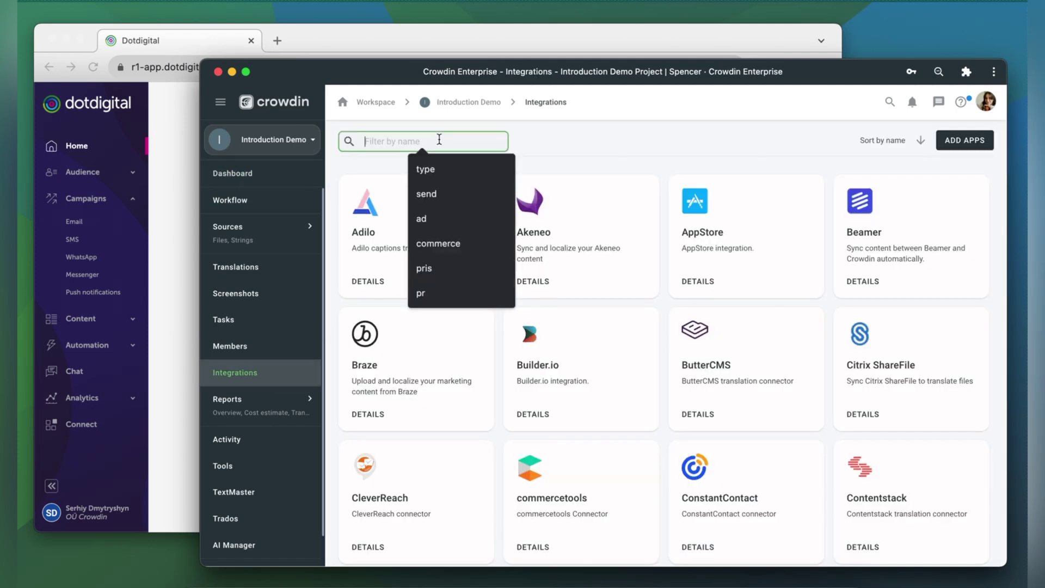
text(dot)
click(444, 217)
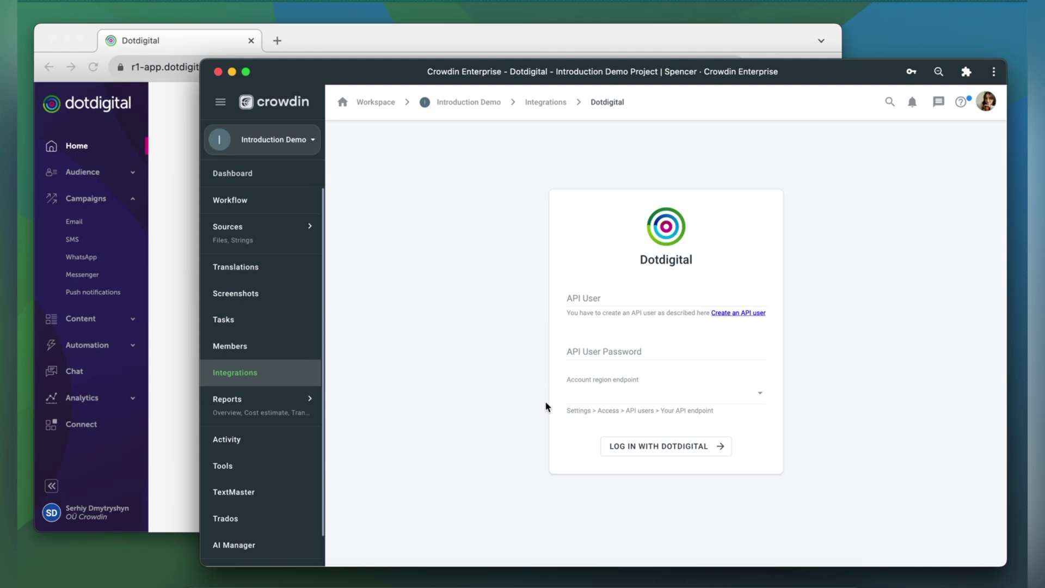
Step: Go to the API users list under the Dotdigital account's Settings > Access
click(171, 465)
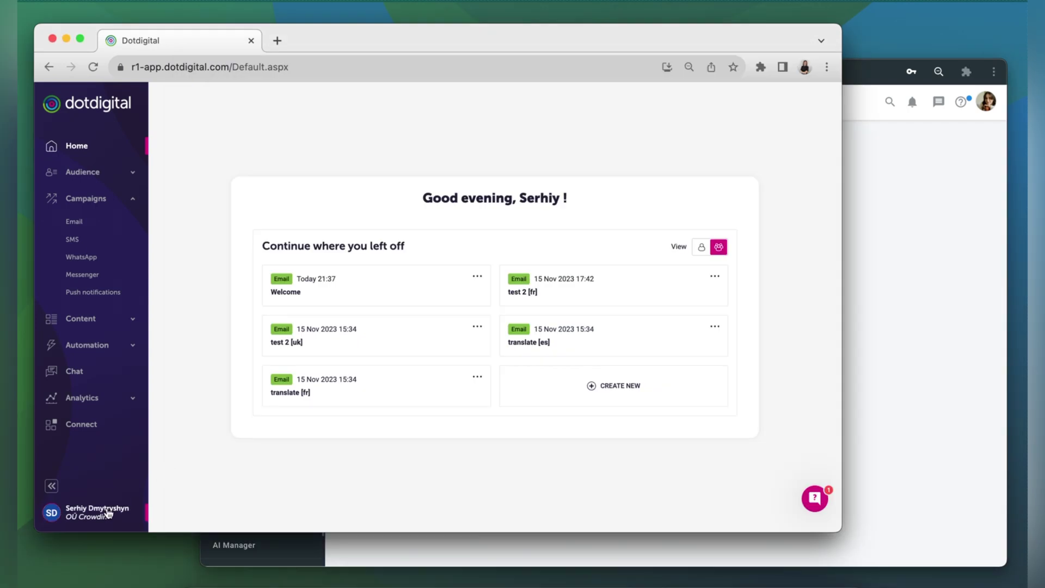
click(109, 513)
click(185, 446)
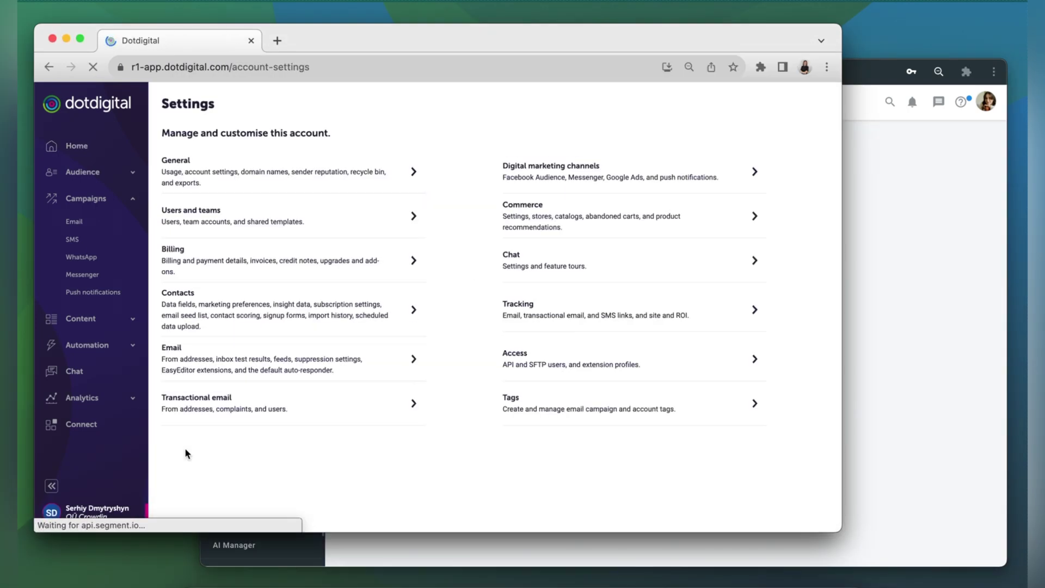
click(523, 362)
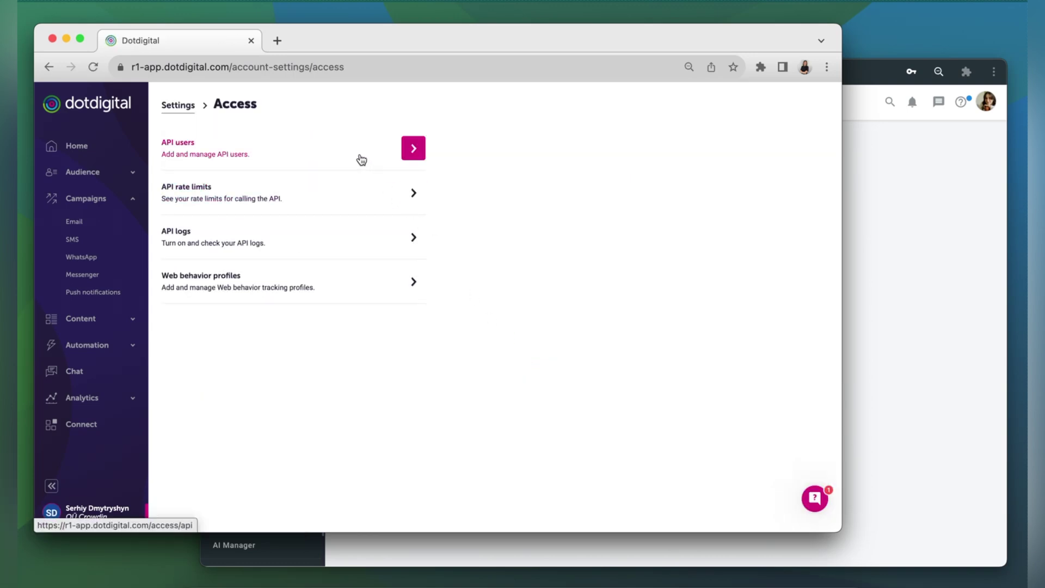
click(362, 160)
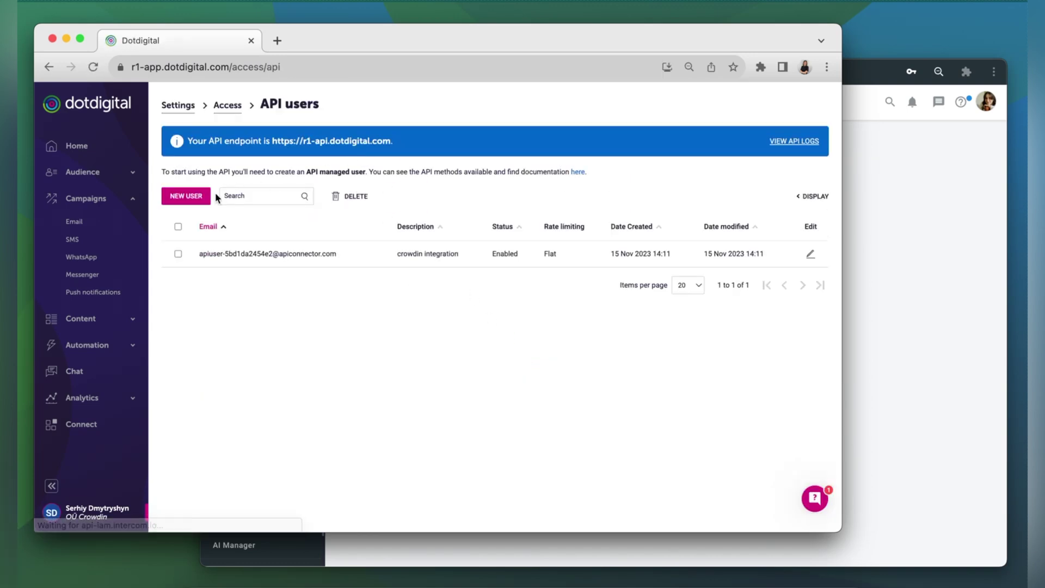
Step: Create a new API user with a confirmed password, save it, and select its email
click(191, 196)
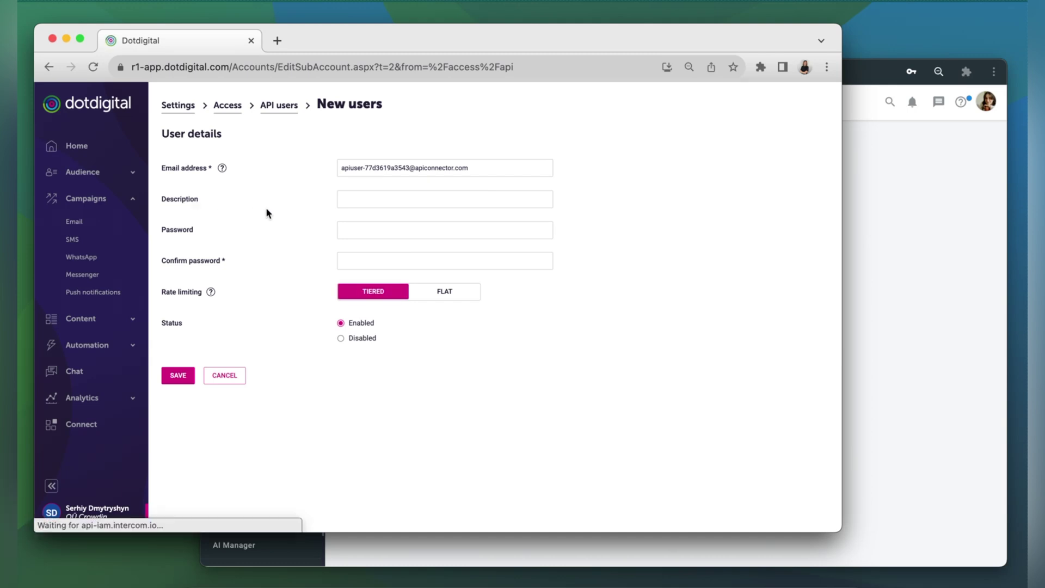
click(381, 229)
text(••••)
click(348, 261)
text(••••)
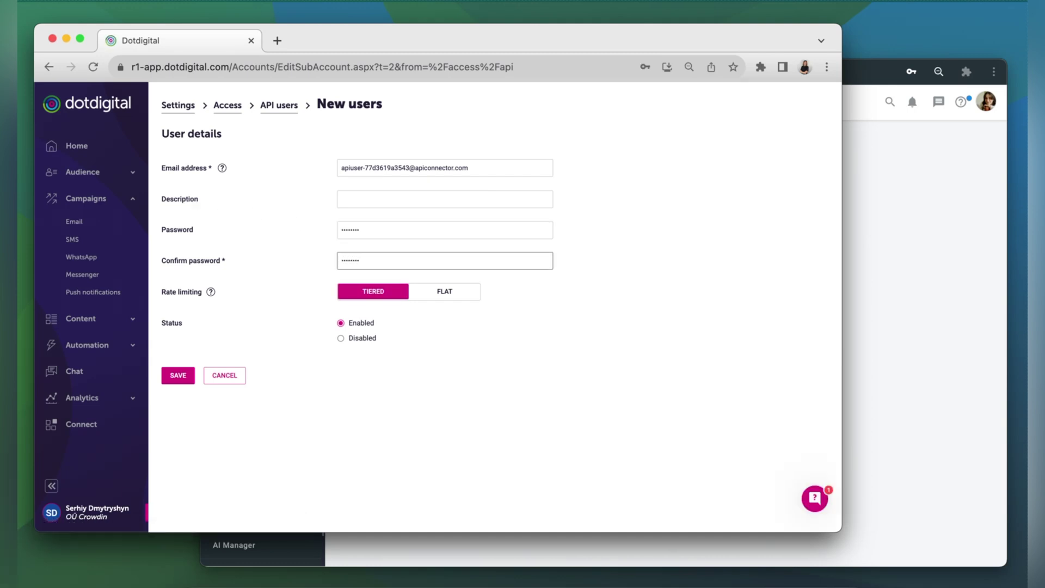
click(178, 375)
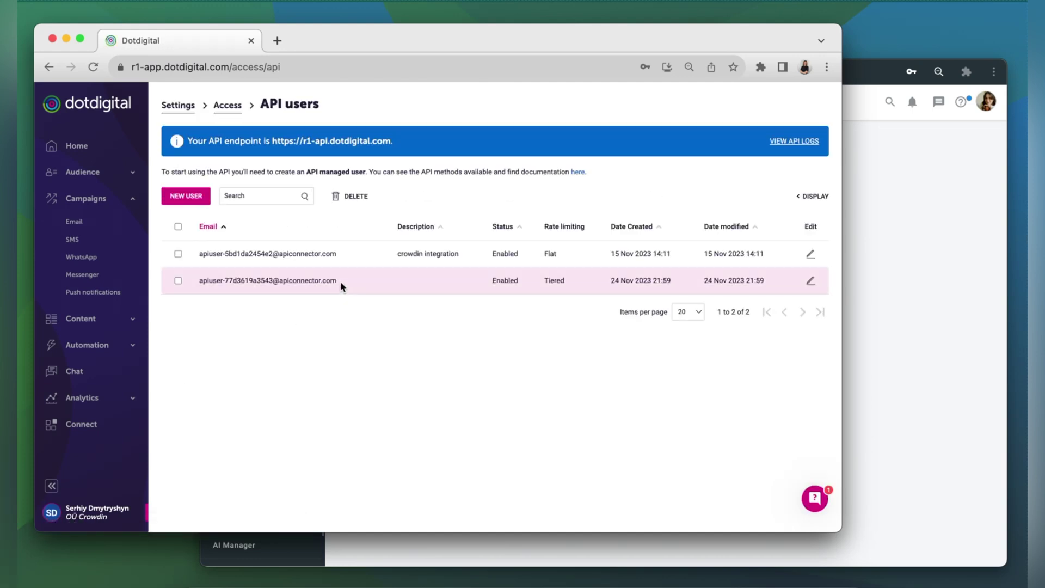
drag(342, 284, 200, 283)
key(super+c)
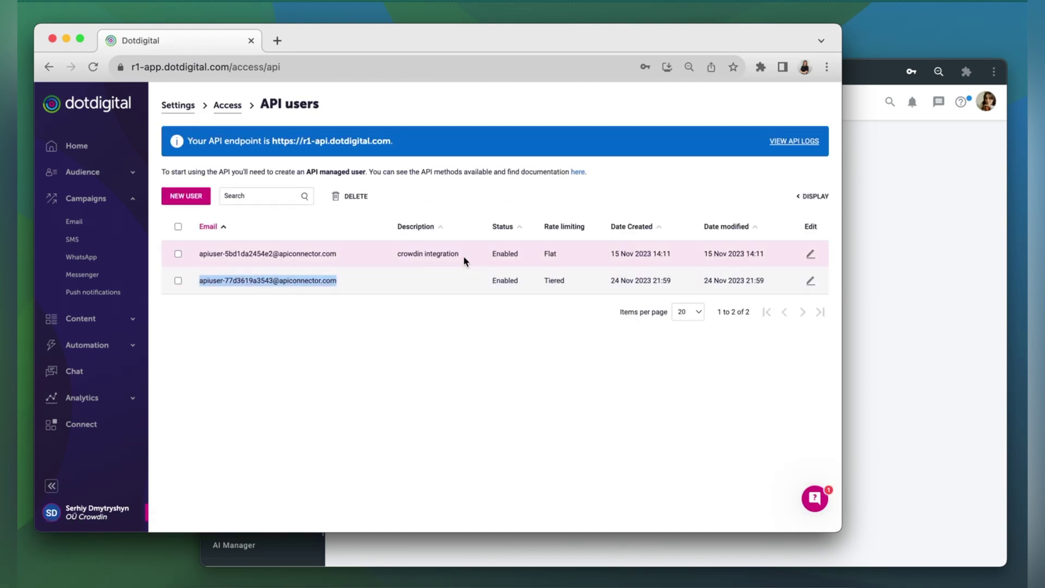
click(858, 214)
click(649, 298)
key(super+v)
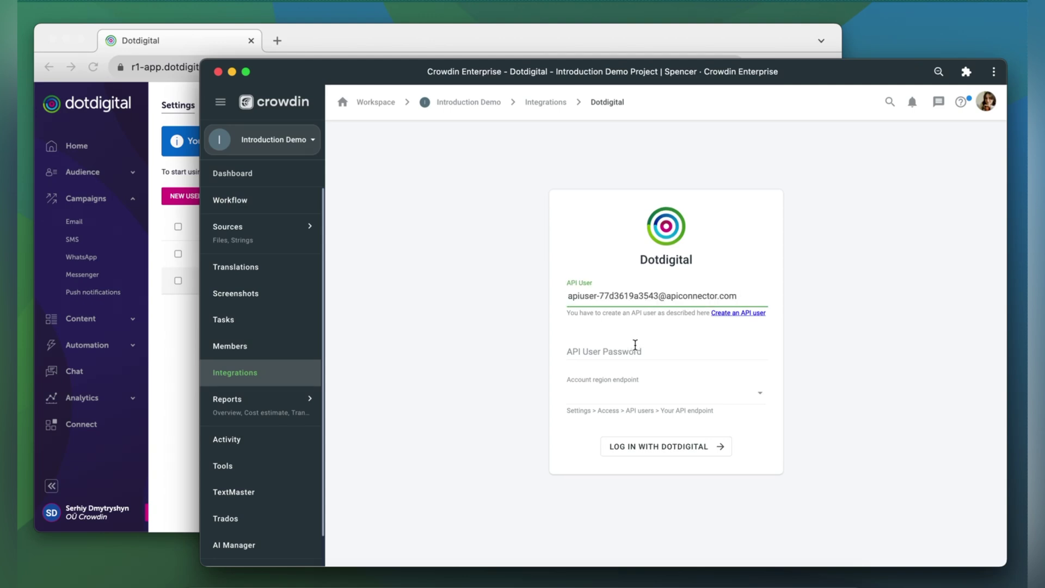
click(636, 349)
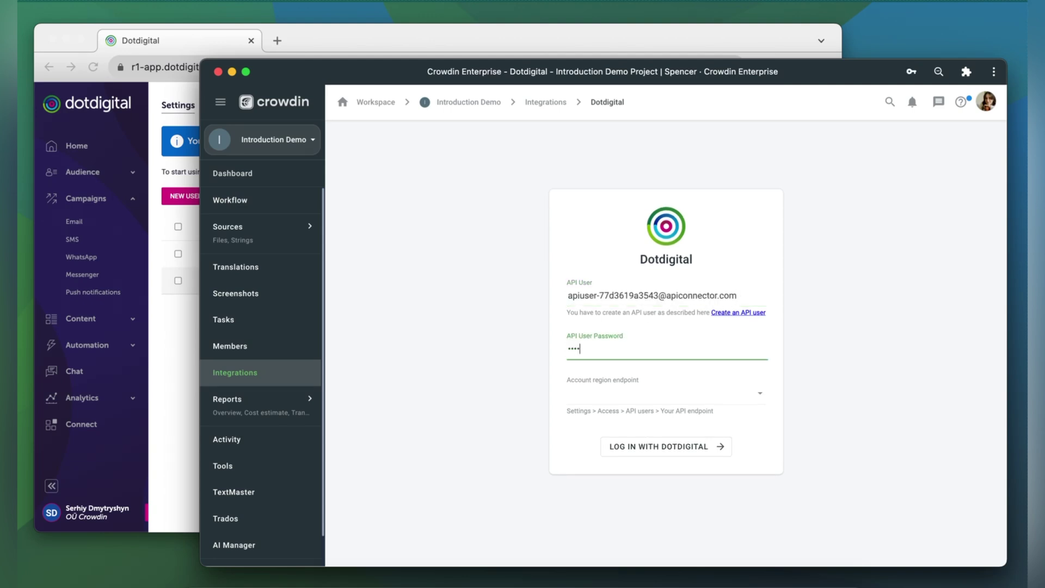
click(637, 390)
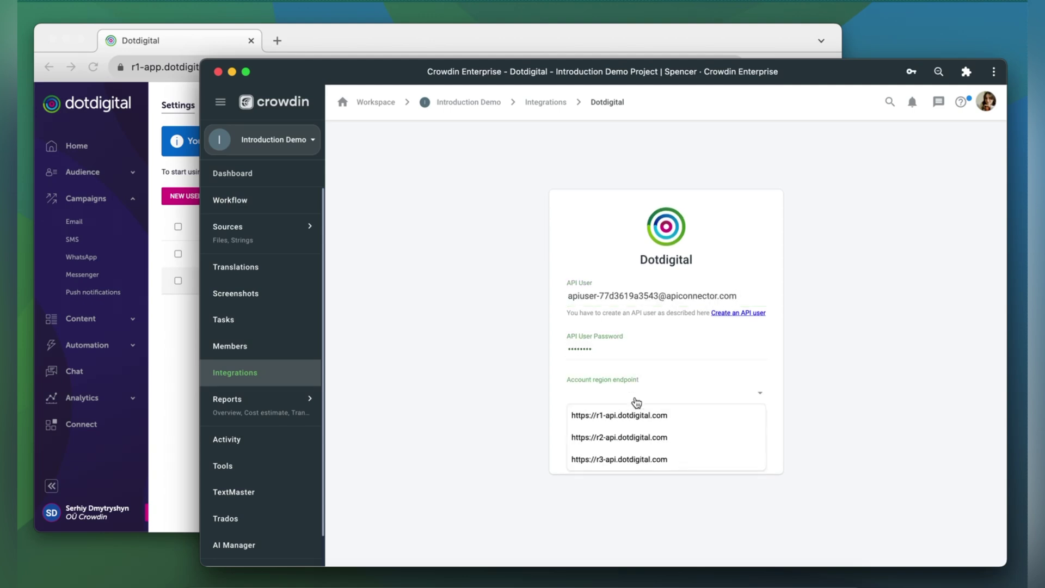
click(634, 418)
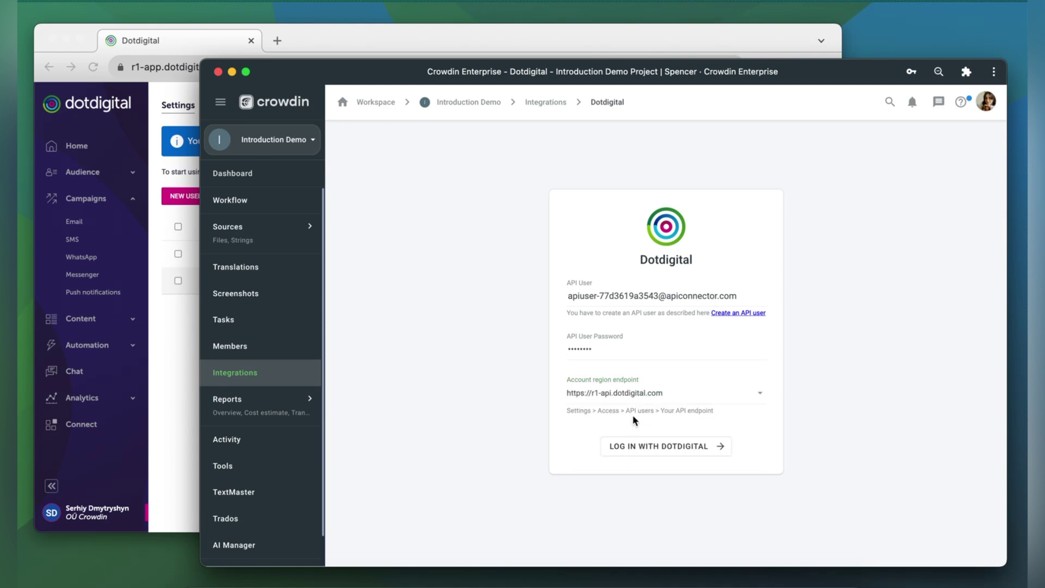
click(635, 445)
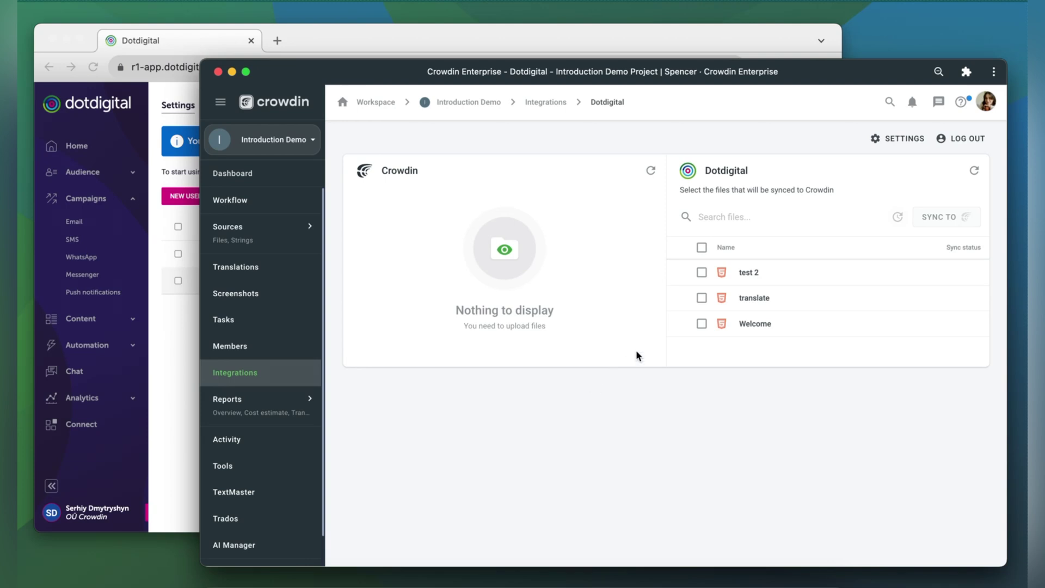
Step: Sync the Welcome email to Crowdin and expand it to see German and Italian at 100%
click(702, 325)
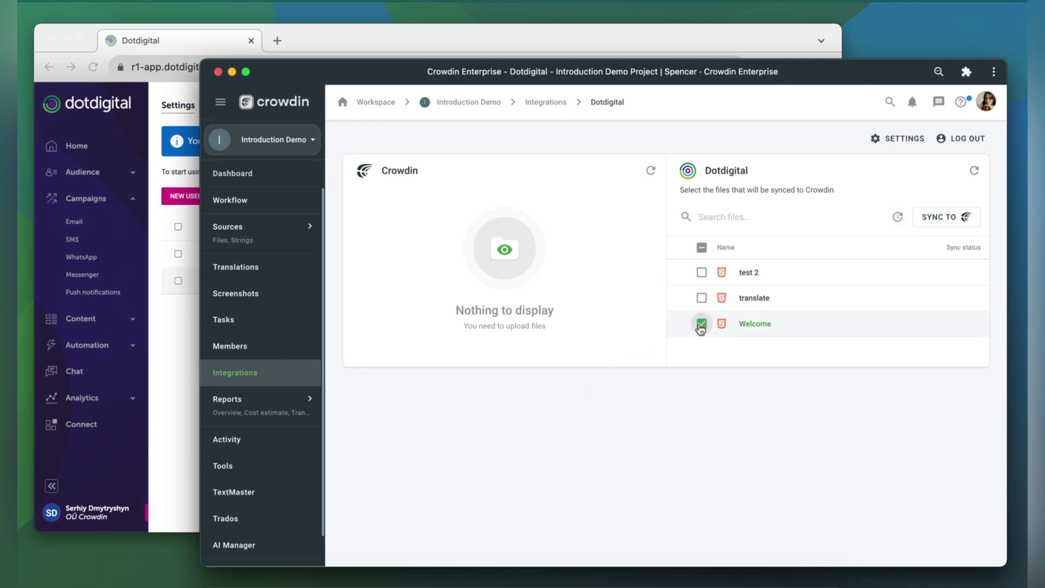
click(939, 217)
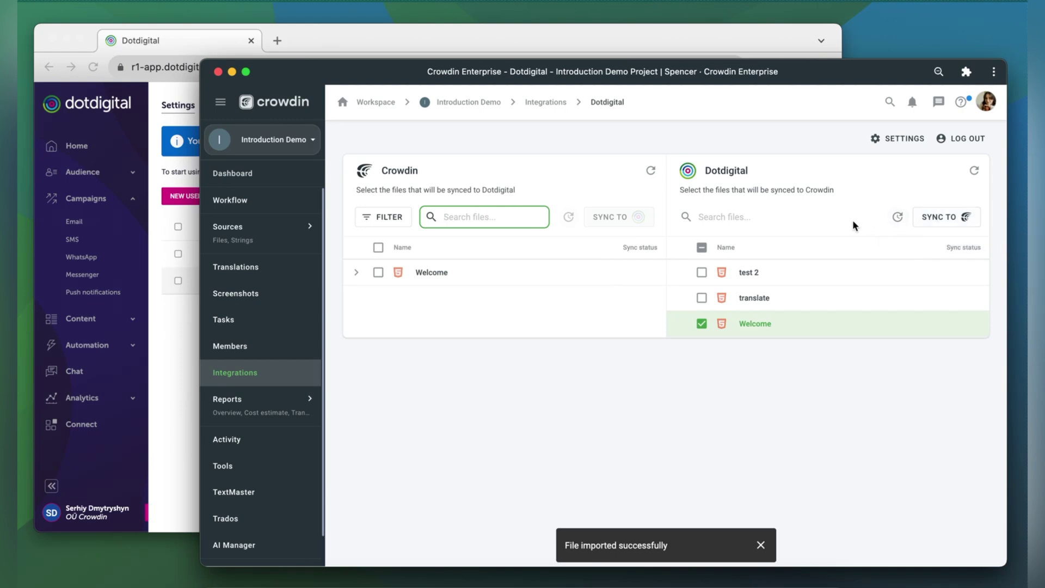
click(629, 185)
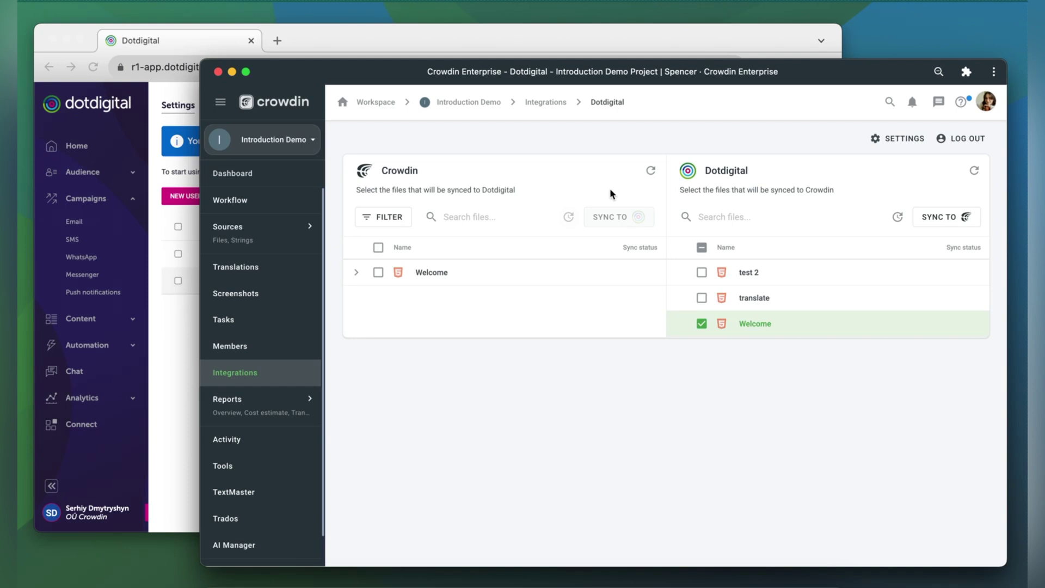
click(357, 272)
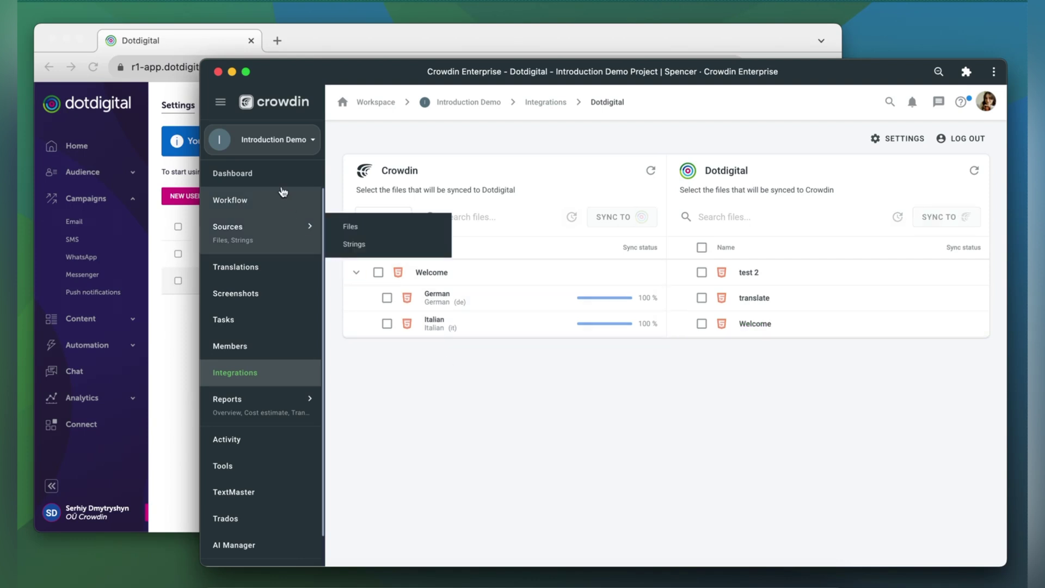
click(271, 173)
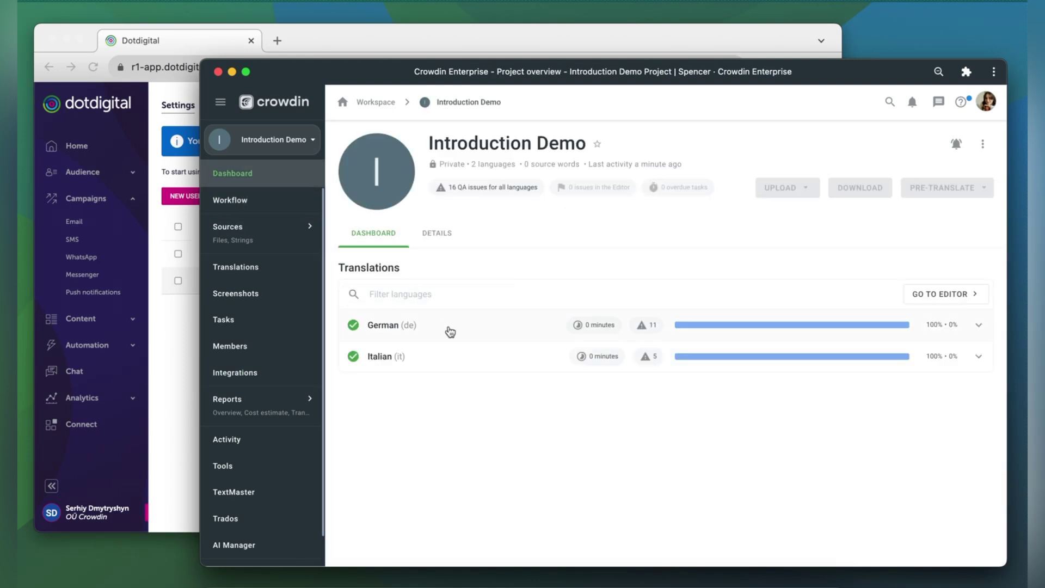
click(448, 325)
click(364, 307)
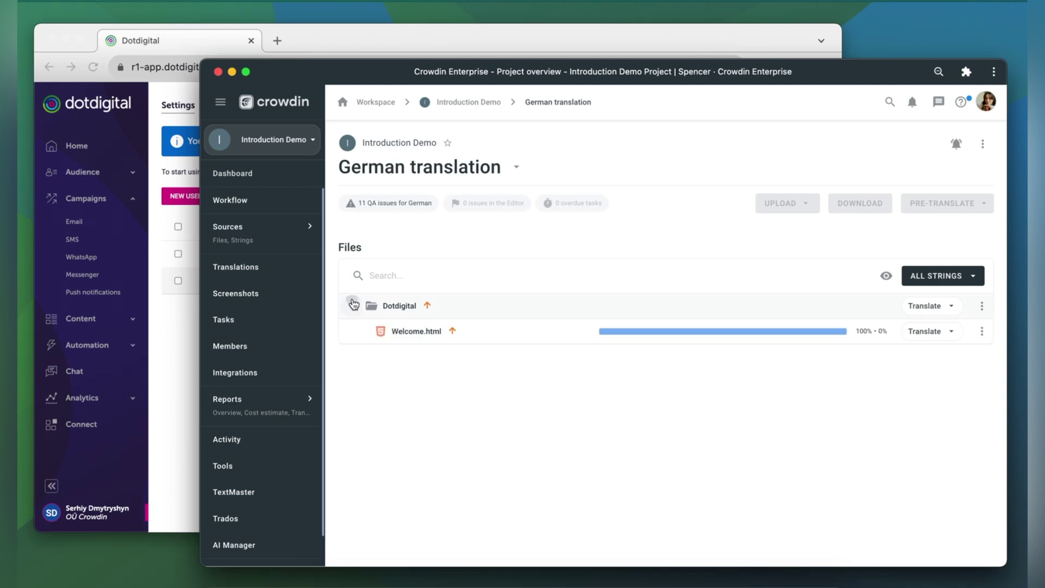
click(397, 332)
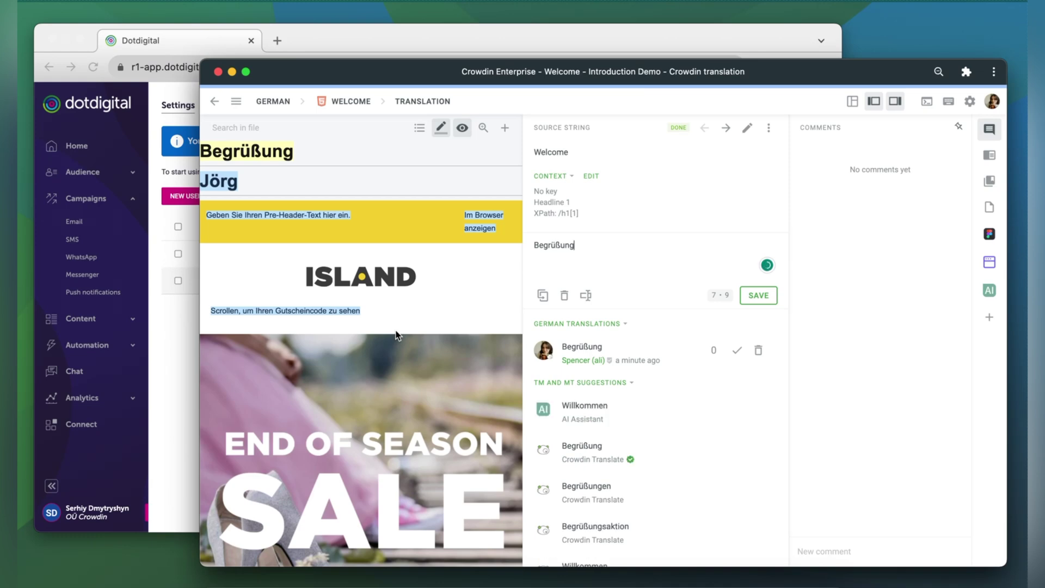
scroll(396, 334, down, 5)
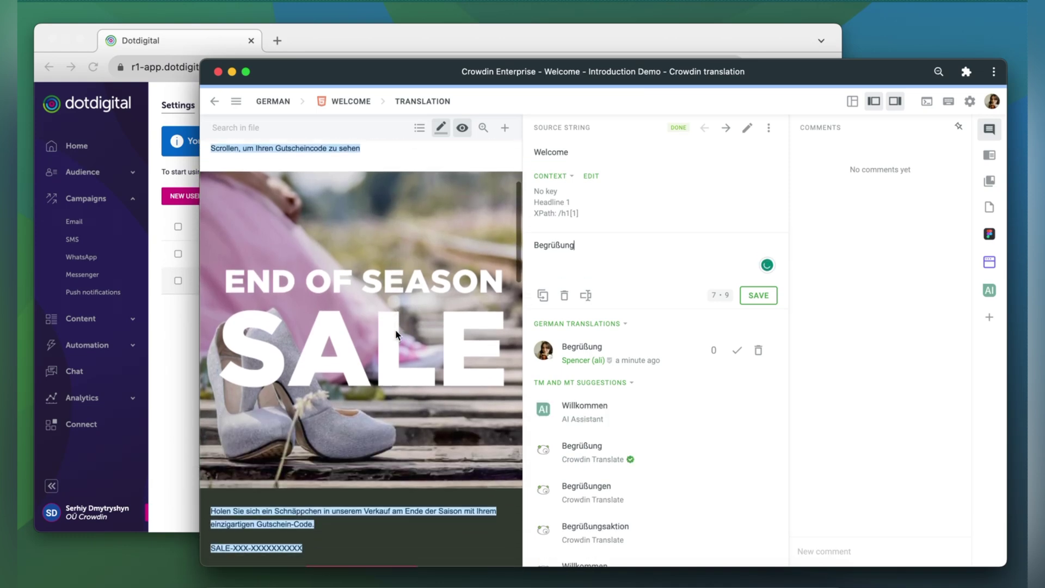
scroll(397, 335, down, 5)
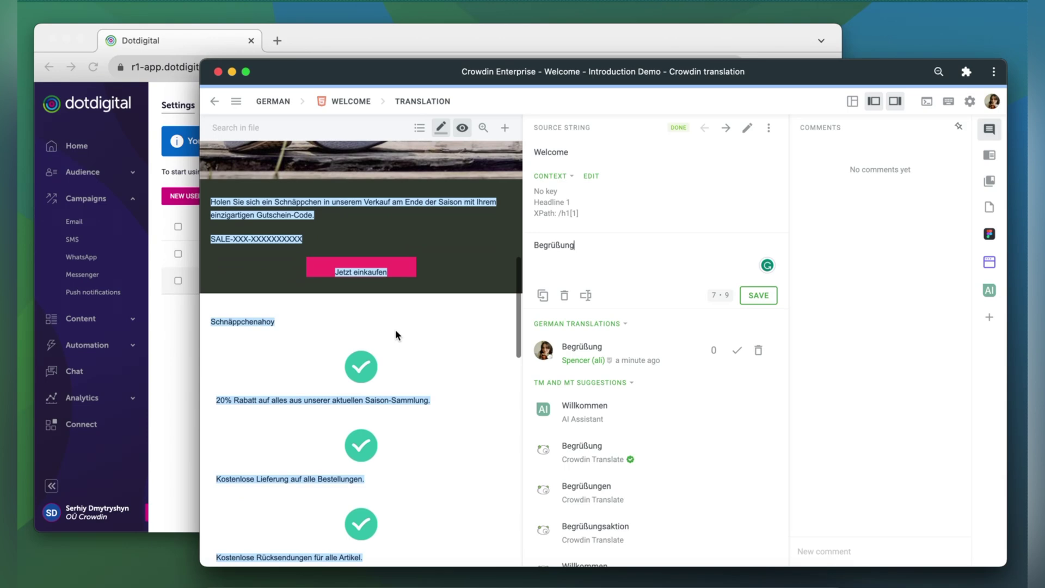
scroll(396, 335, down, 6)
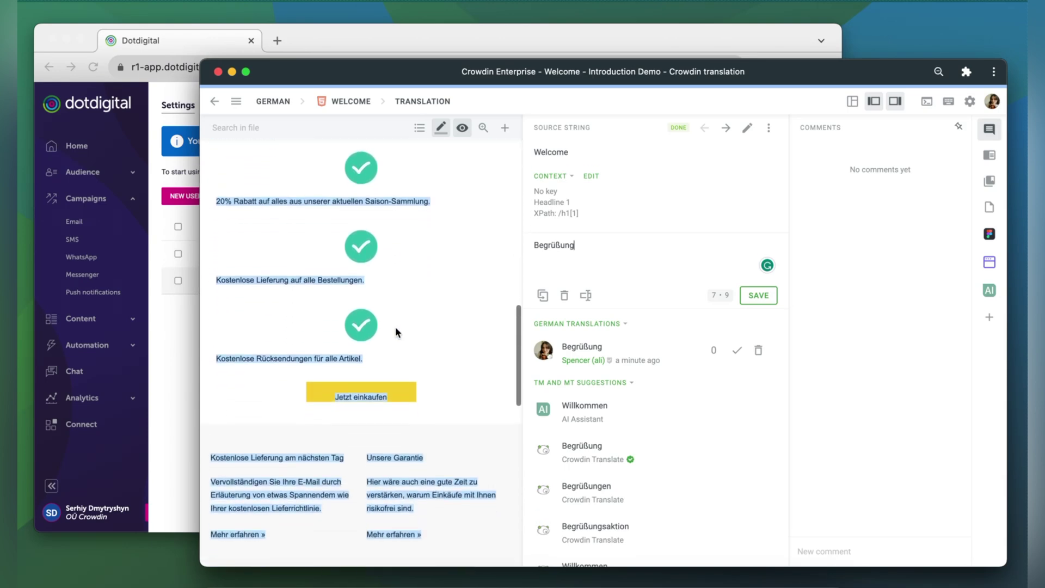
scroll(396, 331, down, 4)
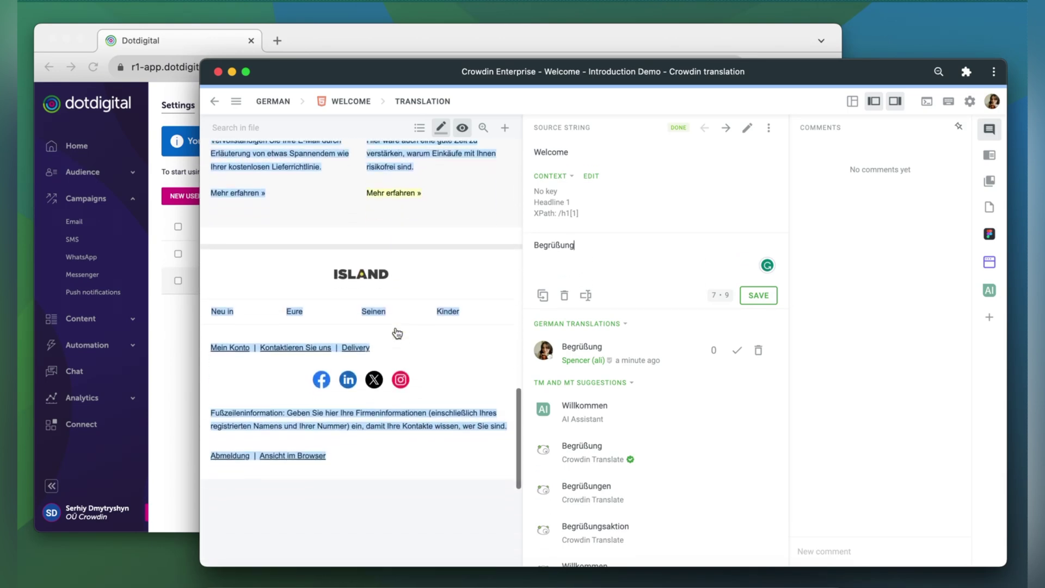
scroll(397, 333, up, 3)
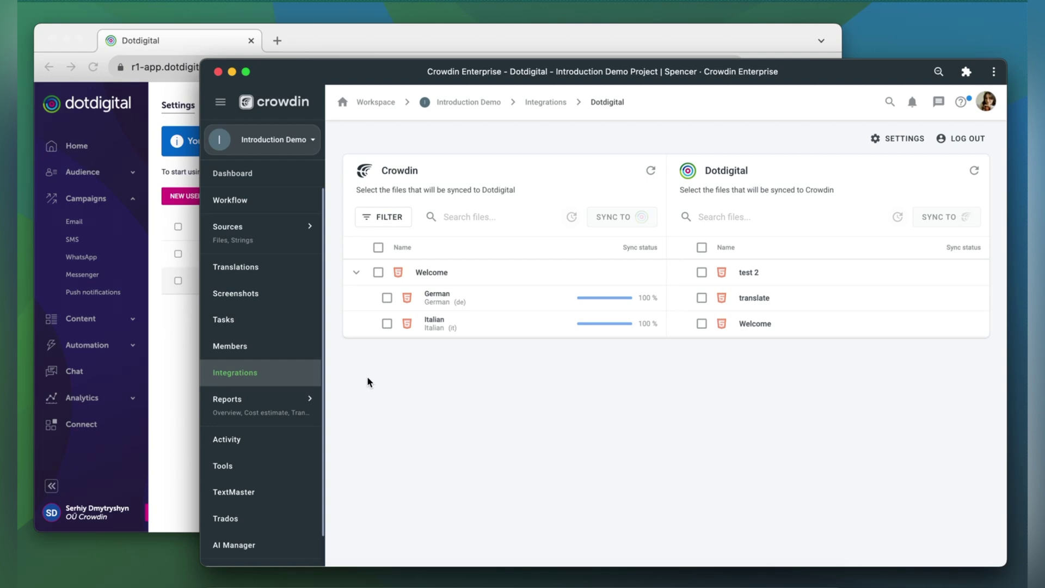
Step: Sync Welcome's German translation to Dotdigital, then bring the Dotdigital window forward
click(388, 298)
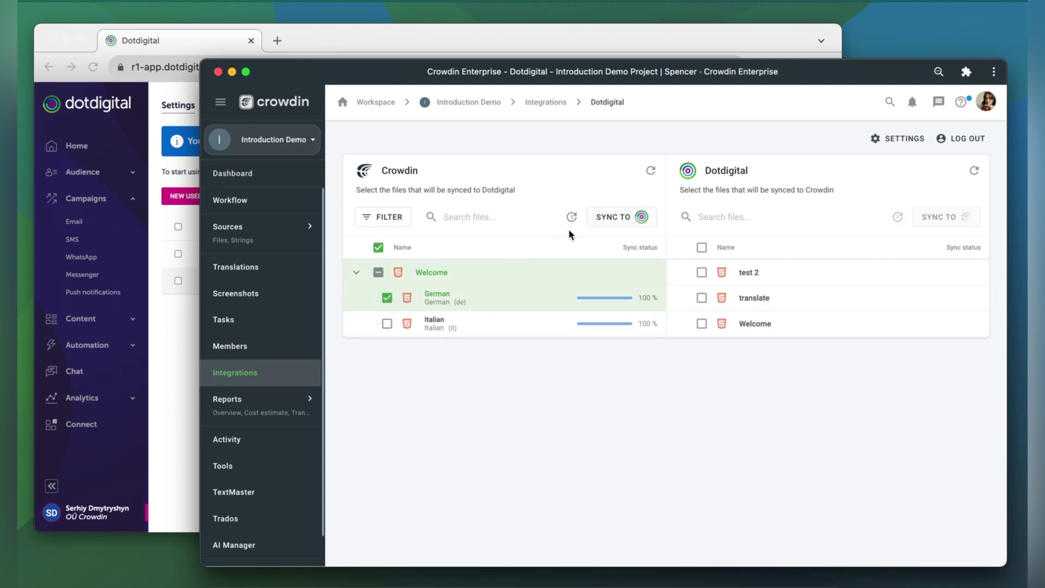
click(606, 217)
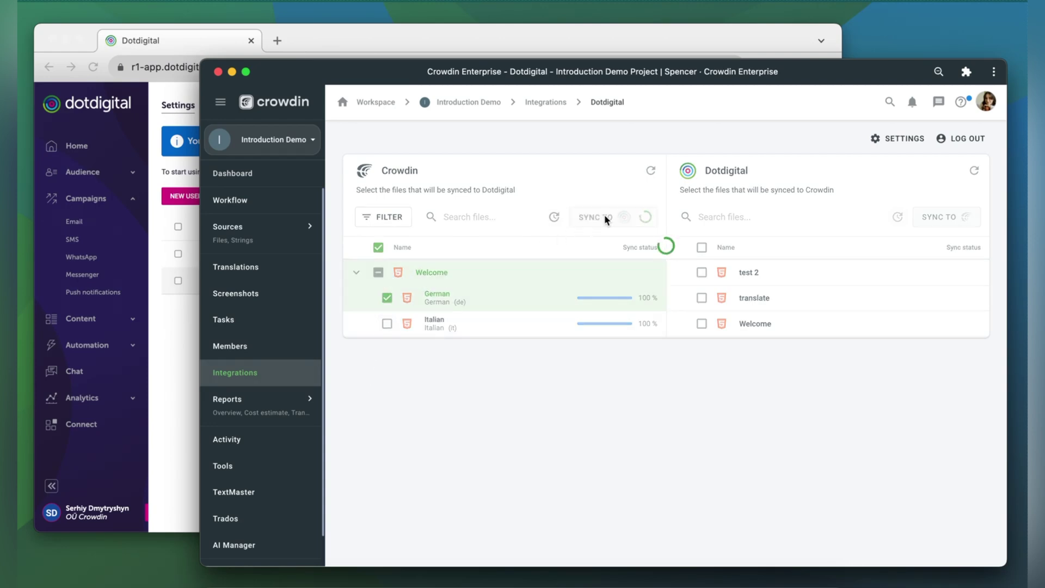
click(187, 307)
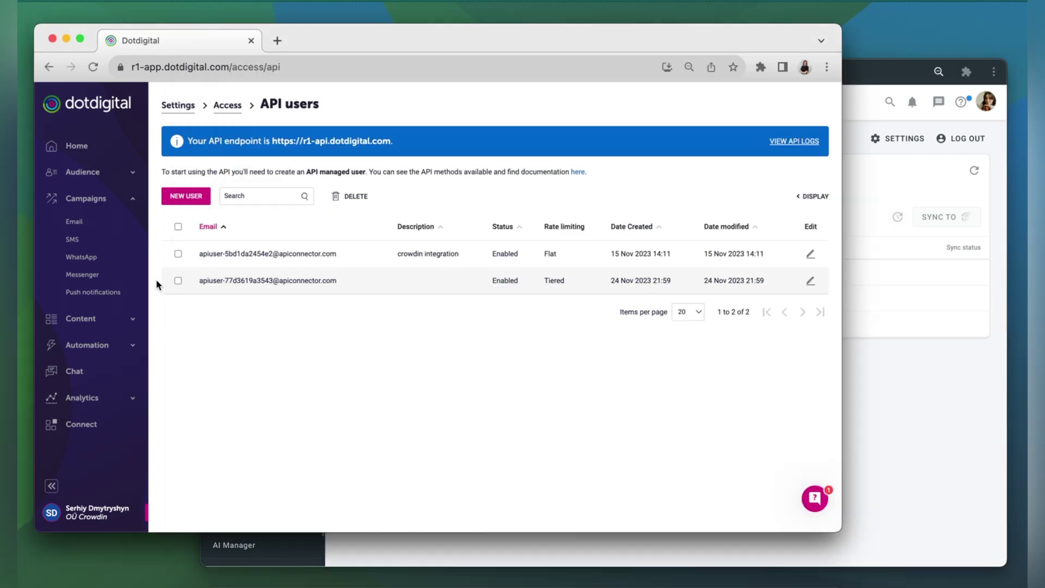
Step: Open the Welcome [de] email campaign and scroll through its German content
click(94, 223)
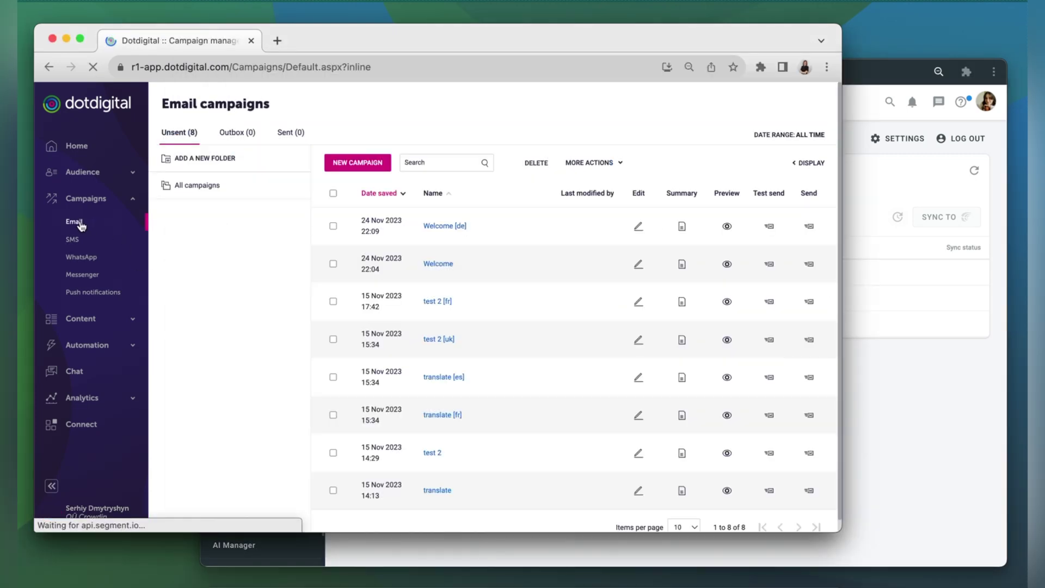
click(431, 226)
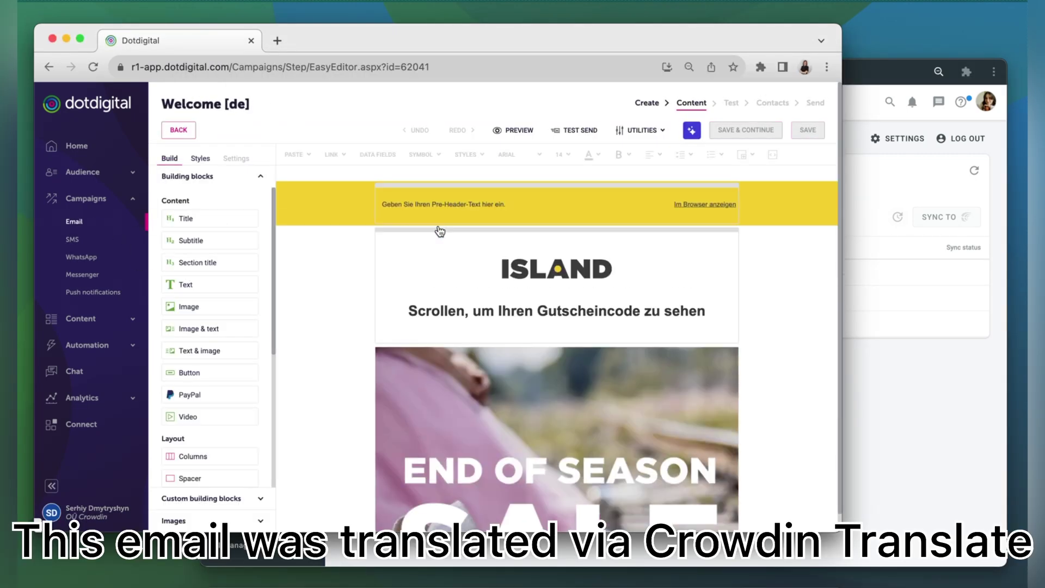
scroll(440, 231, down, 10)
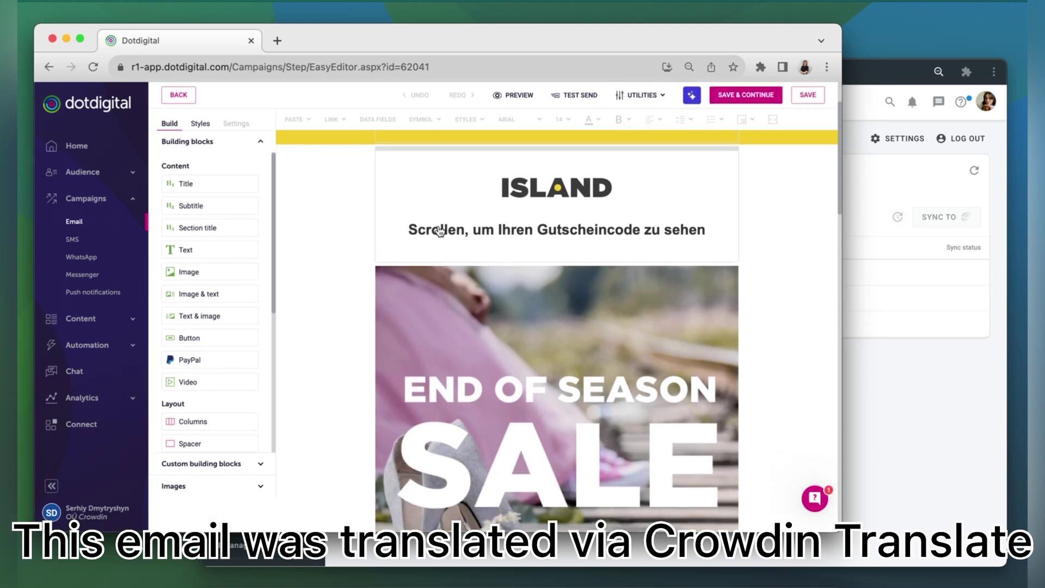
scroll(440, 231, down, 5)
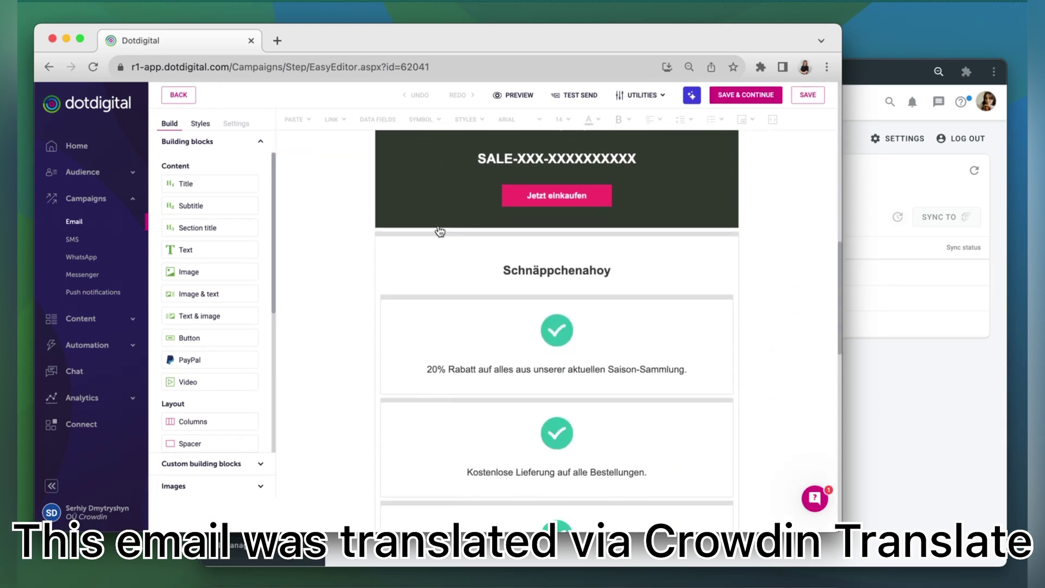